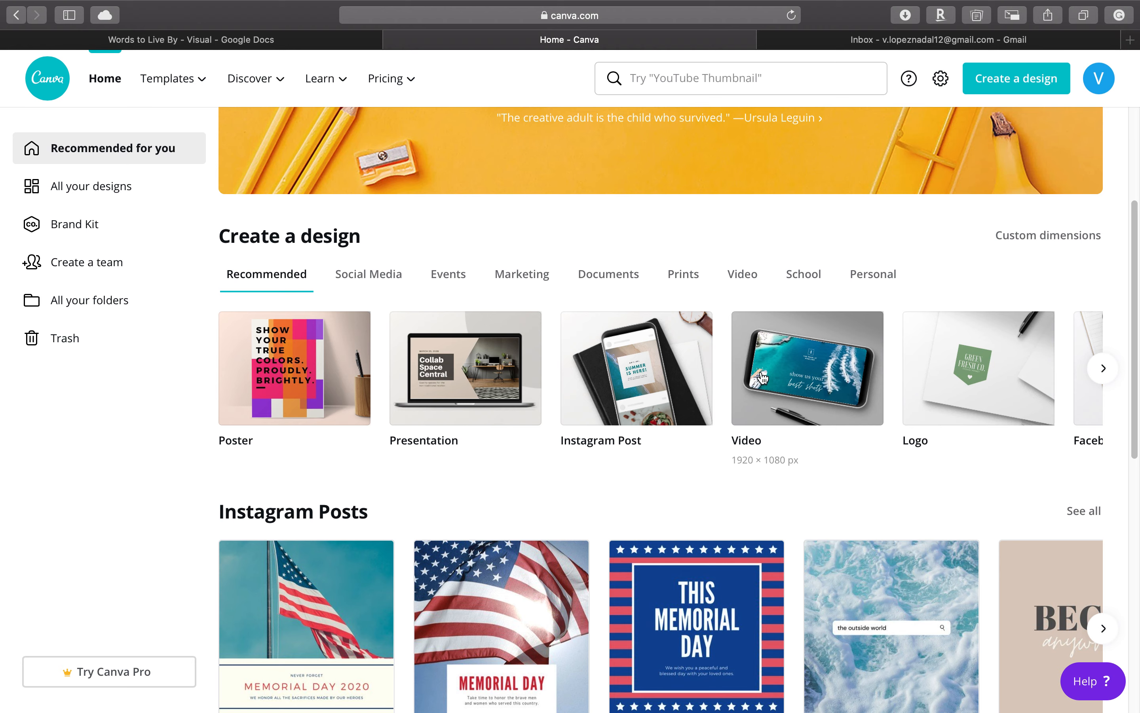
- Browse the recommended design types and the template categories on the home page, from Instagram Posts down to Infographics
left_click(1104, 368)
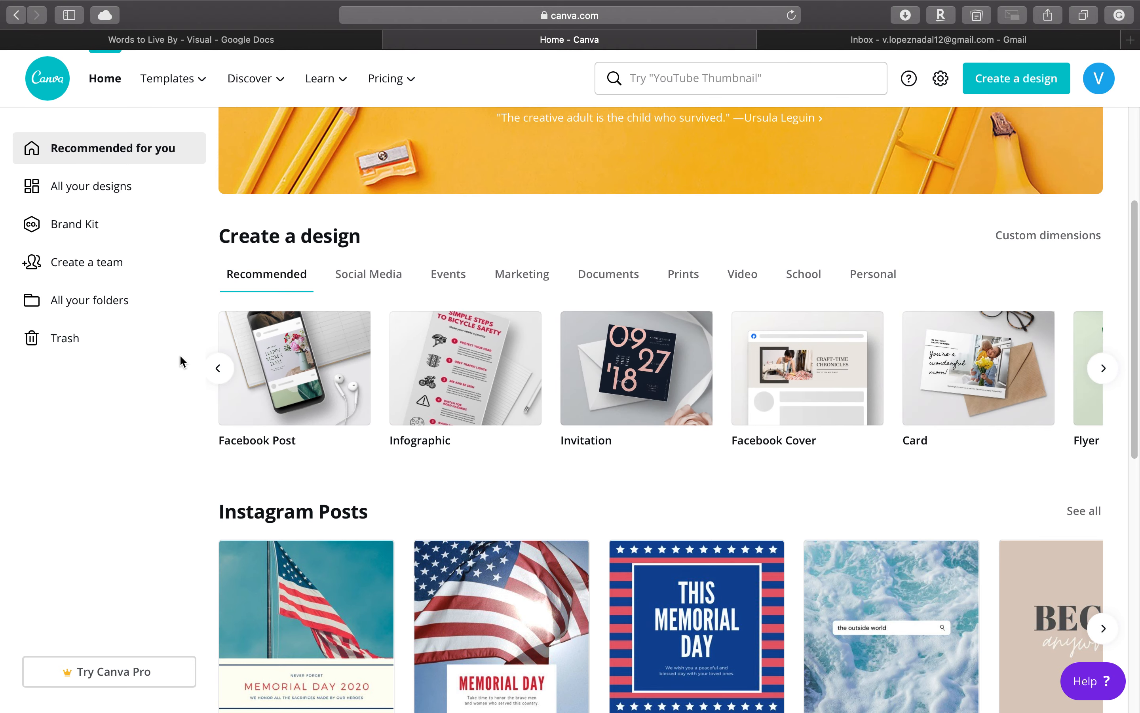
left_click(217, 369)
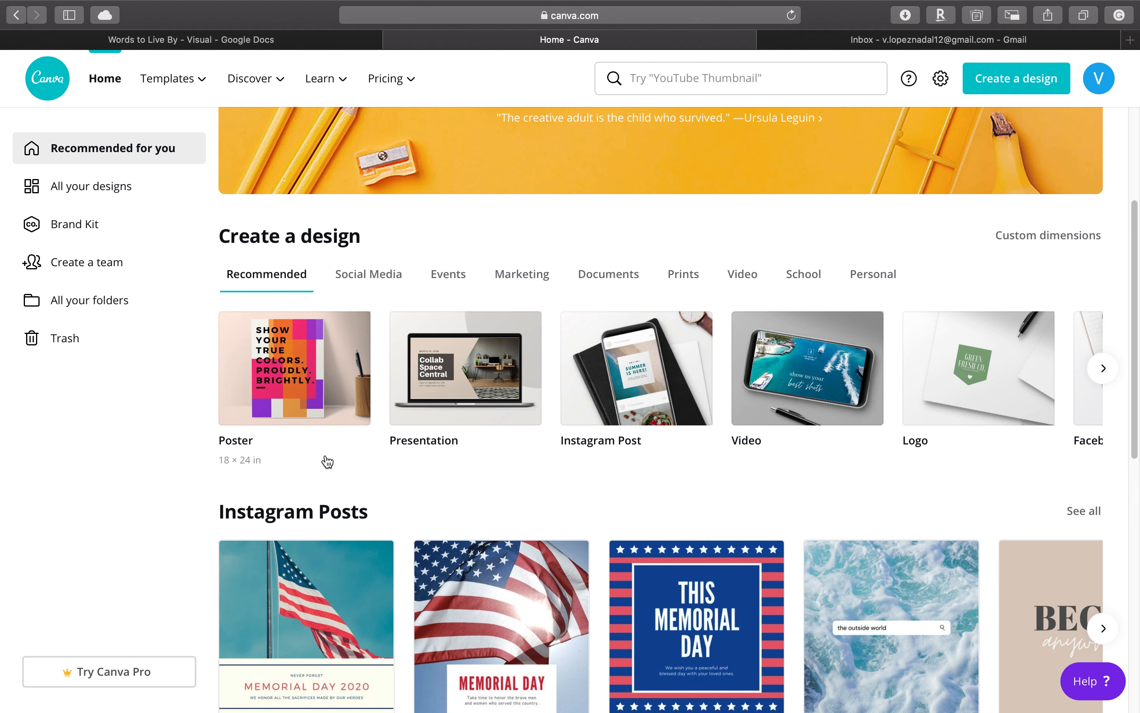
scroll(323, 460, "down", 3)
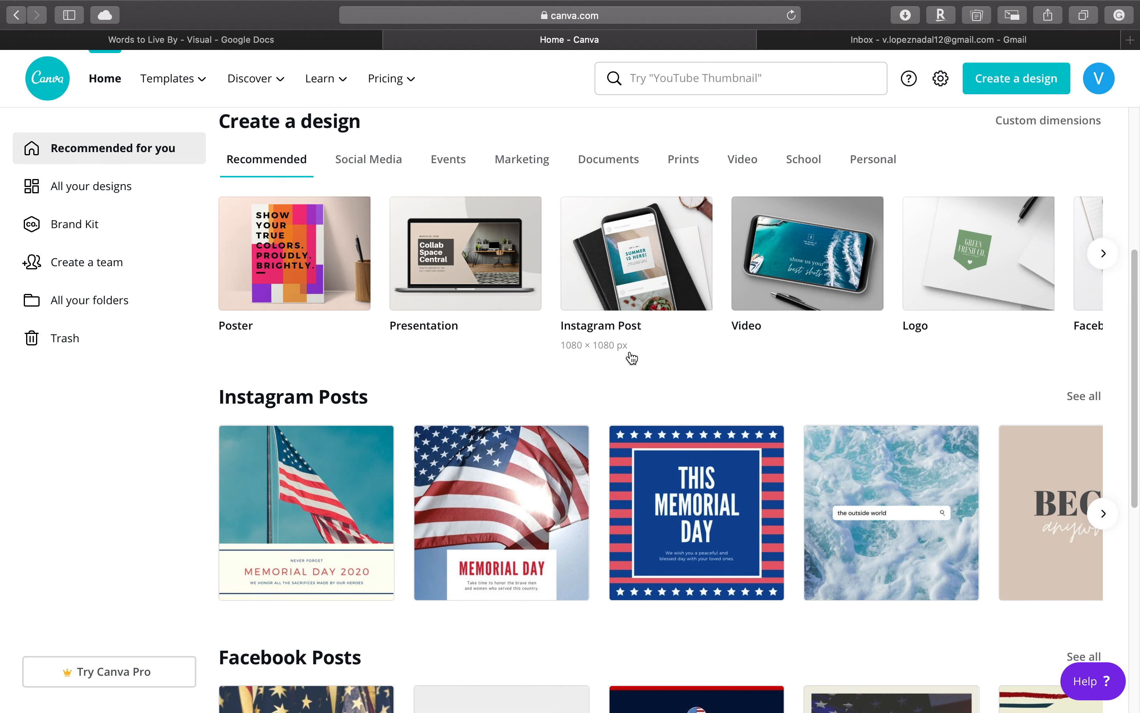
scroll(632, 363, "down", 2)
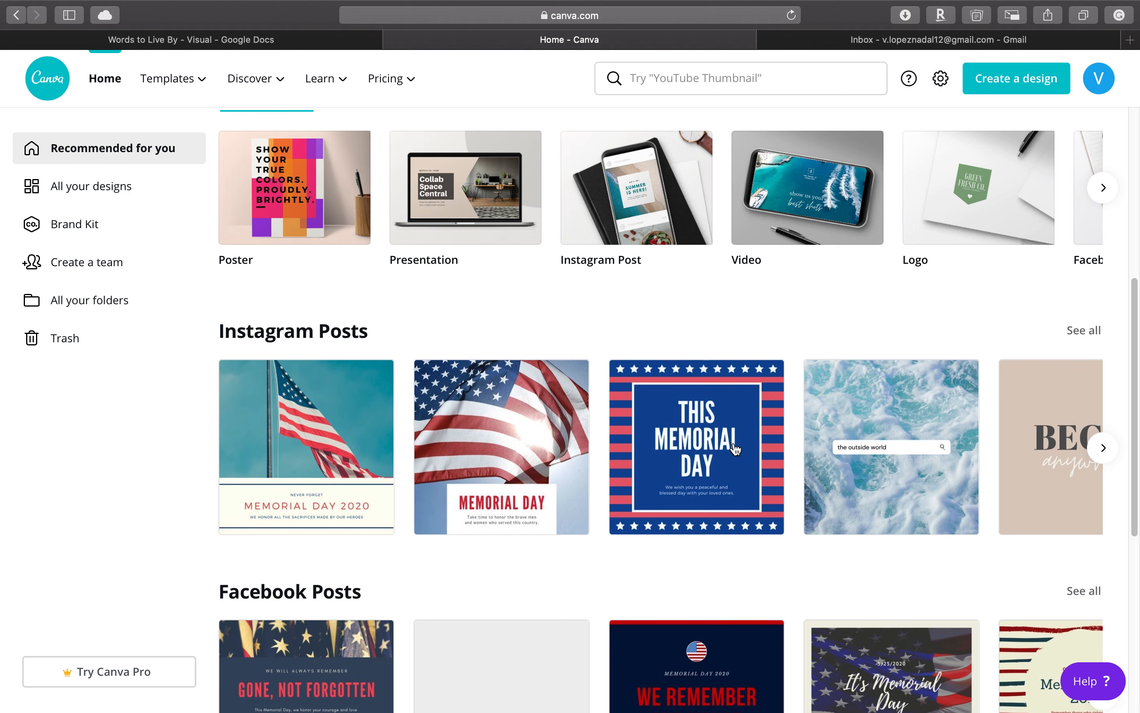
scroll(839, 480, "down", 20)
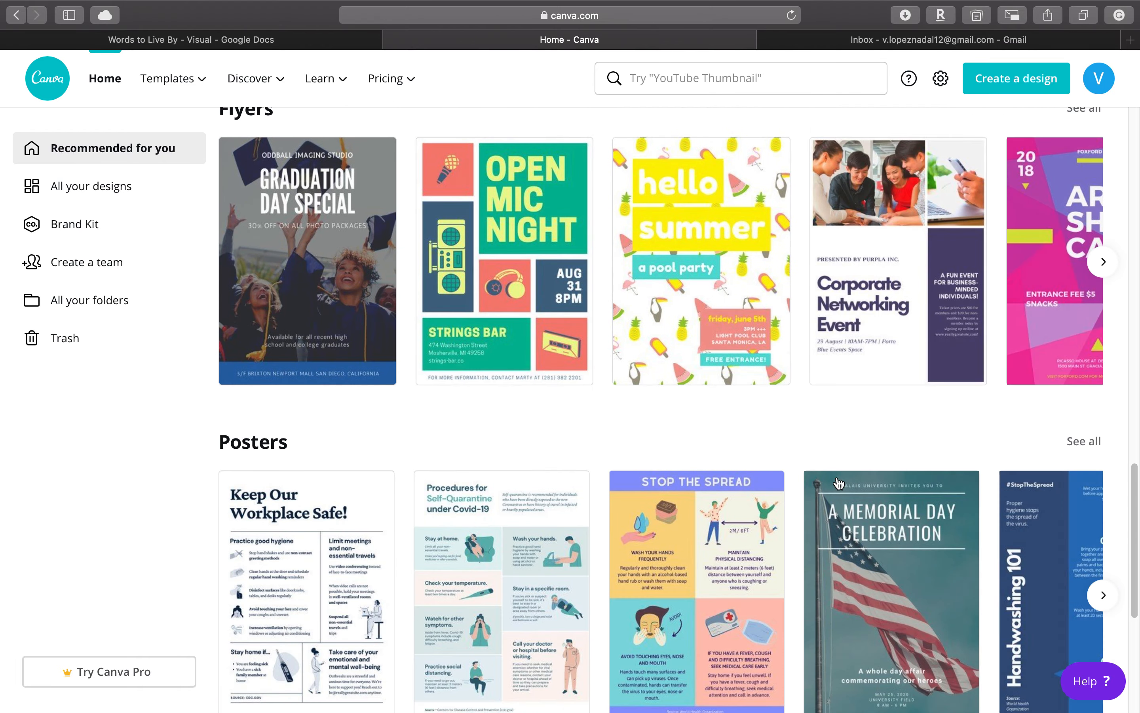
scroll(839, 482, "down", 15)
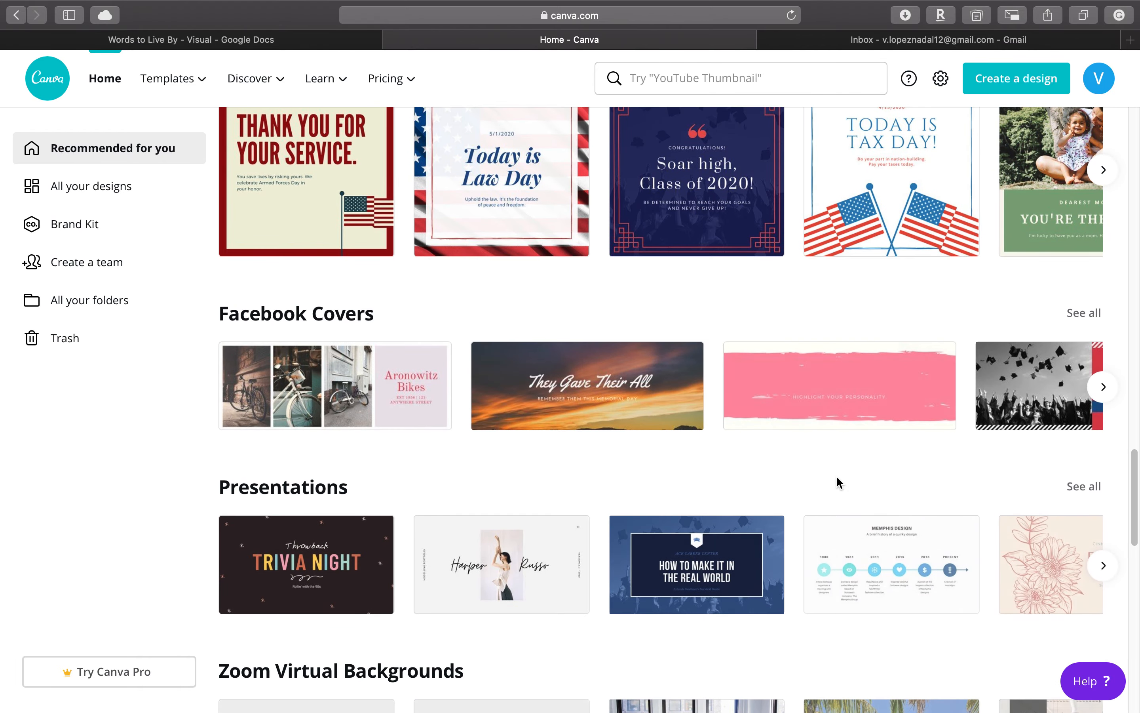
scroll(838, 478, "down", 15)
scroll(944, 318, "down", 10)
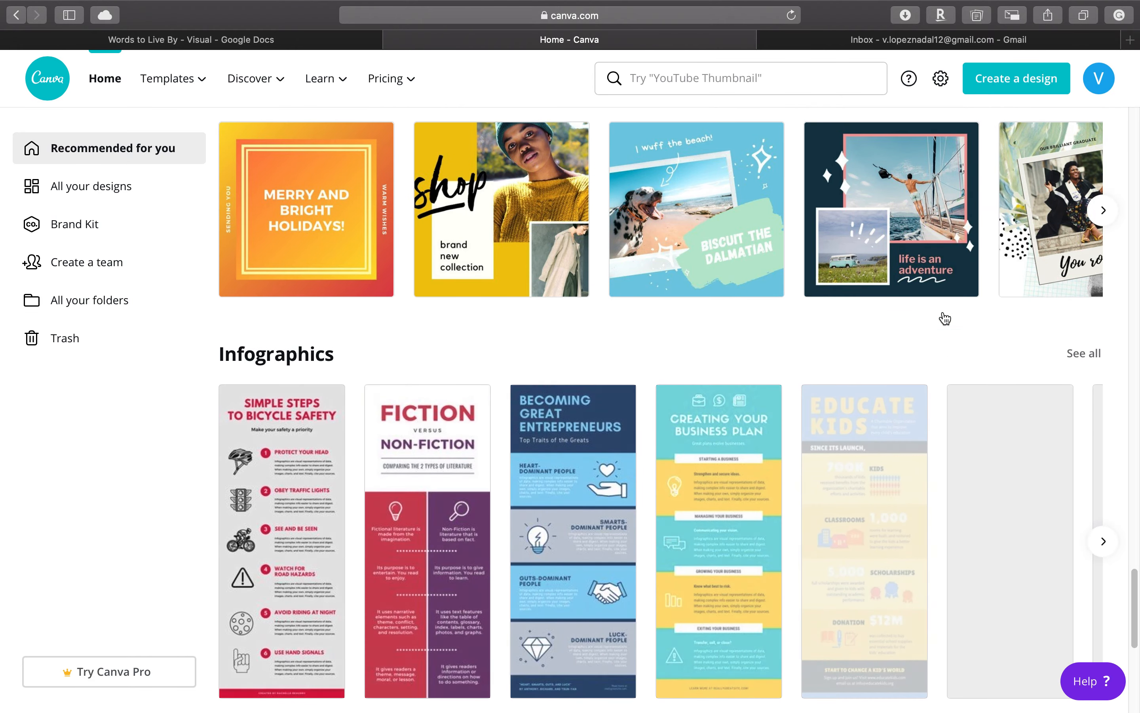
scroll(945, 319, "up", 20)
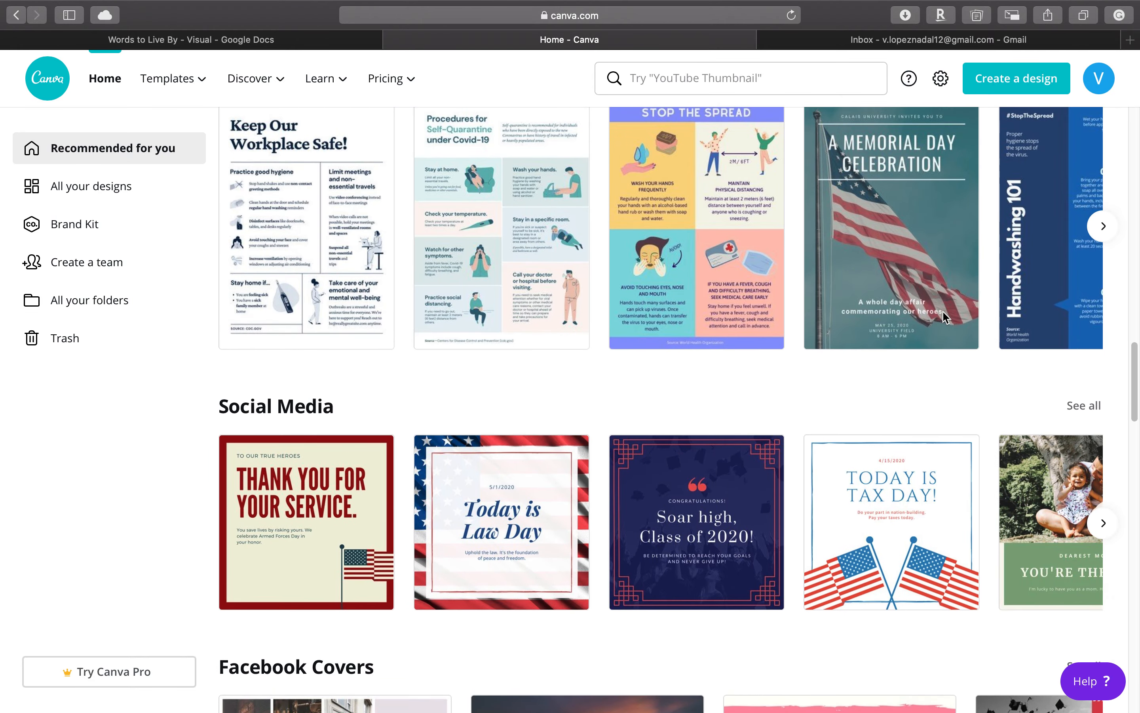
scroll(945, 318, "up", 15)
scroll(945, 318, "up", 1)
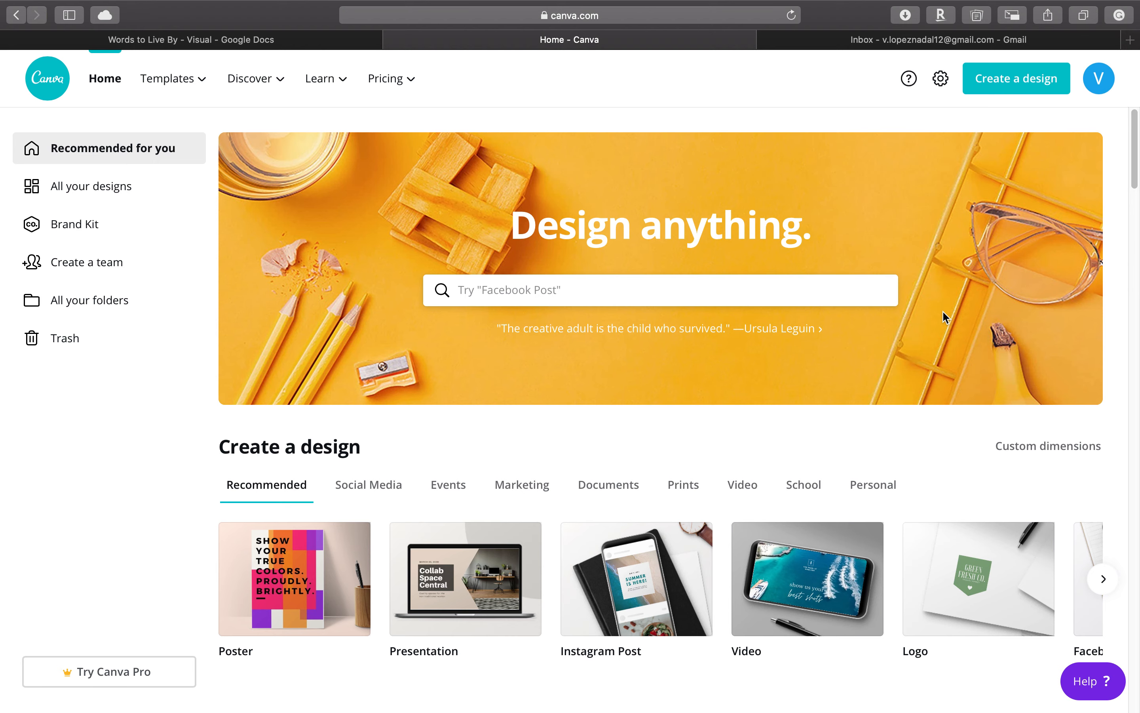
scroll(917, 406, "down", 5)
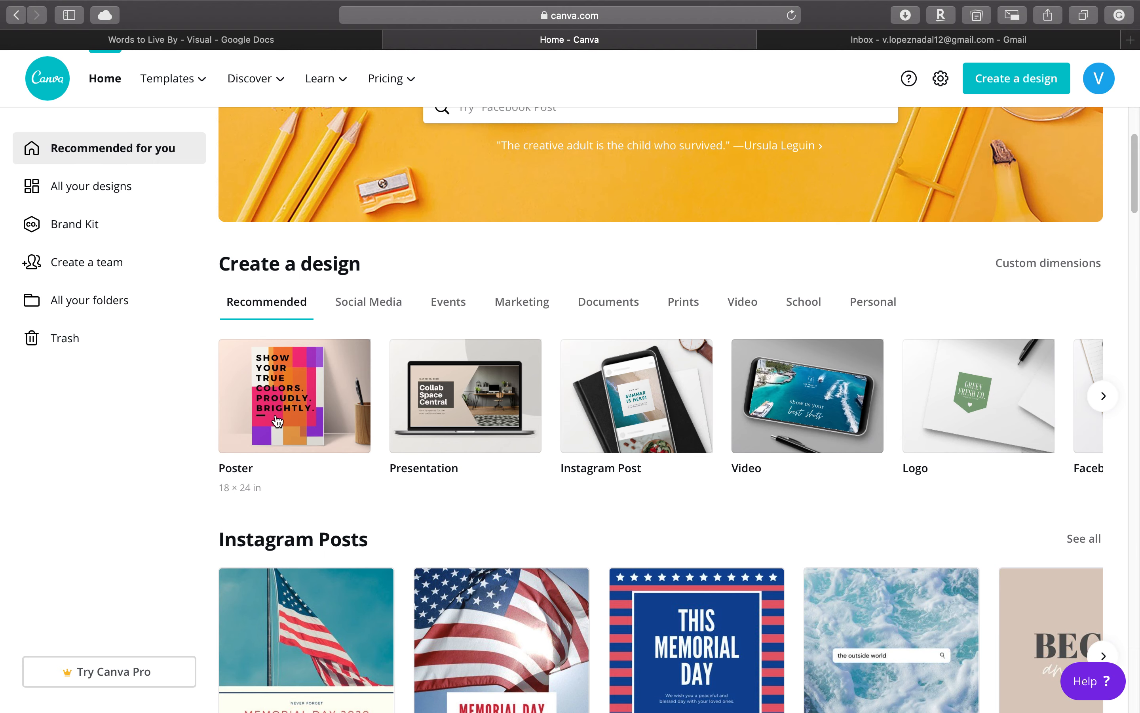
scroll(325, 472, "up", 5)
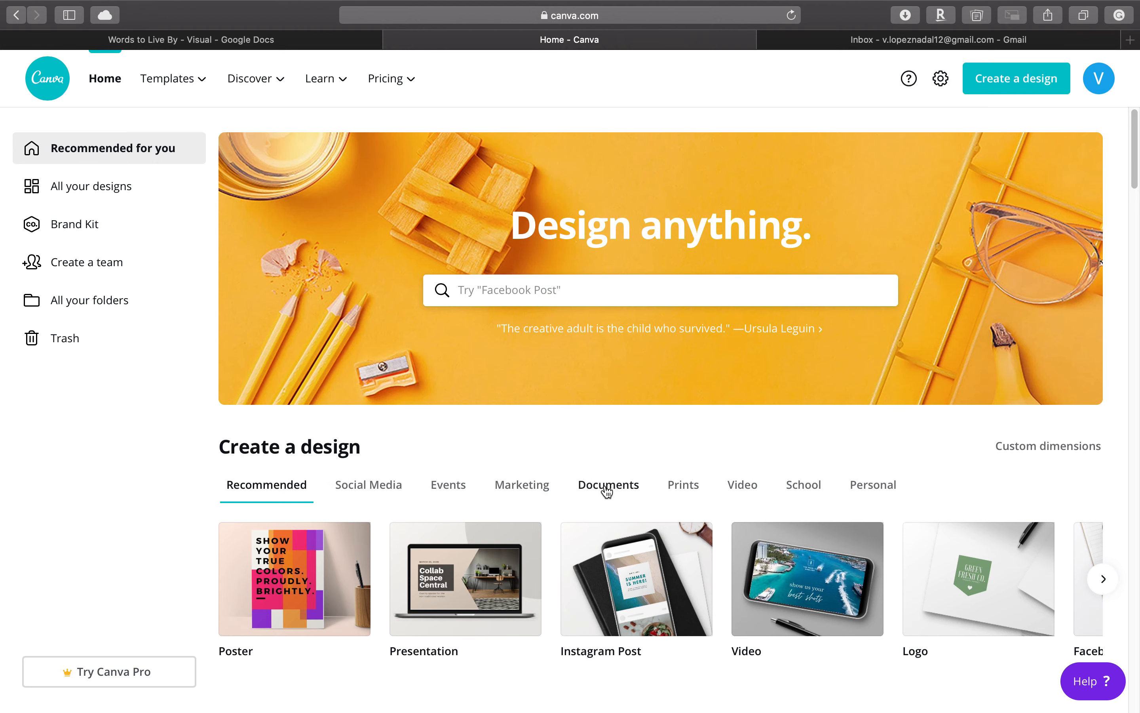
- Create a new blank design of the suggested Poster type
left_click(1014, 91)
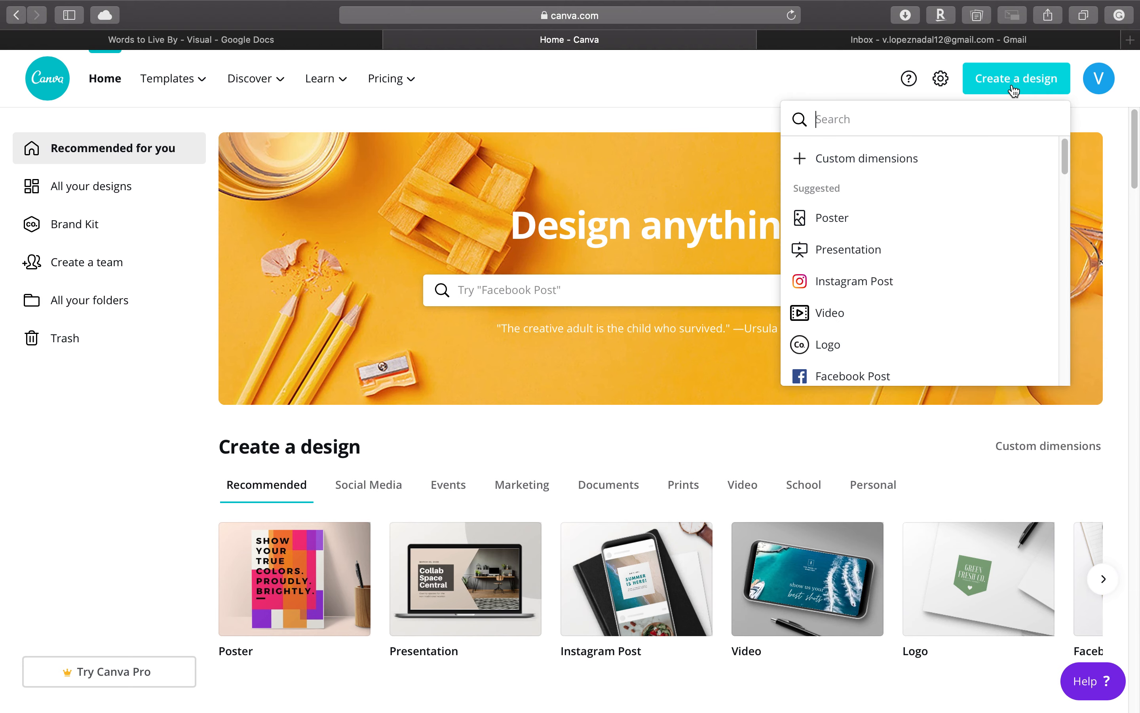
left_click(841, 223)
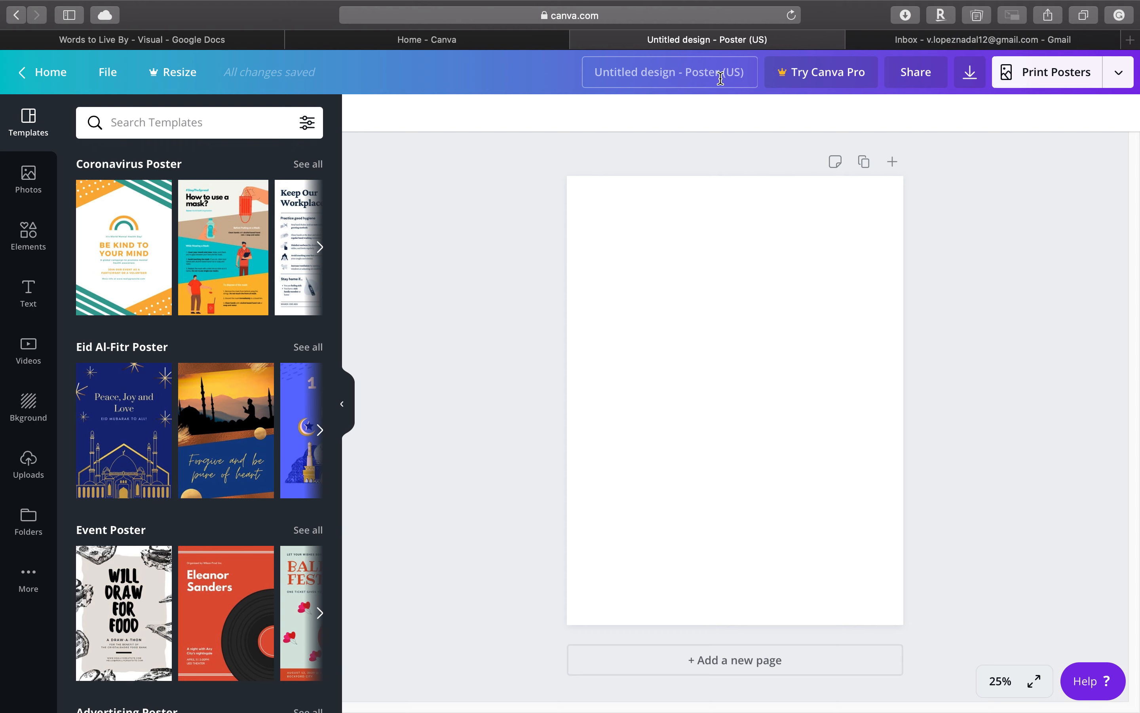
- Rename the untitled poster design as "Words to Live By - Visual"
left_click(674, 76)
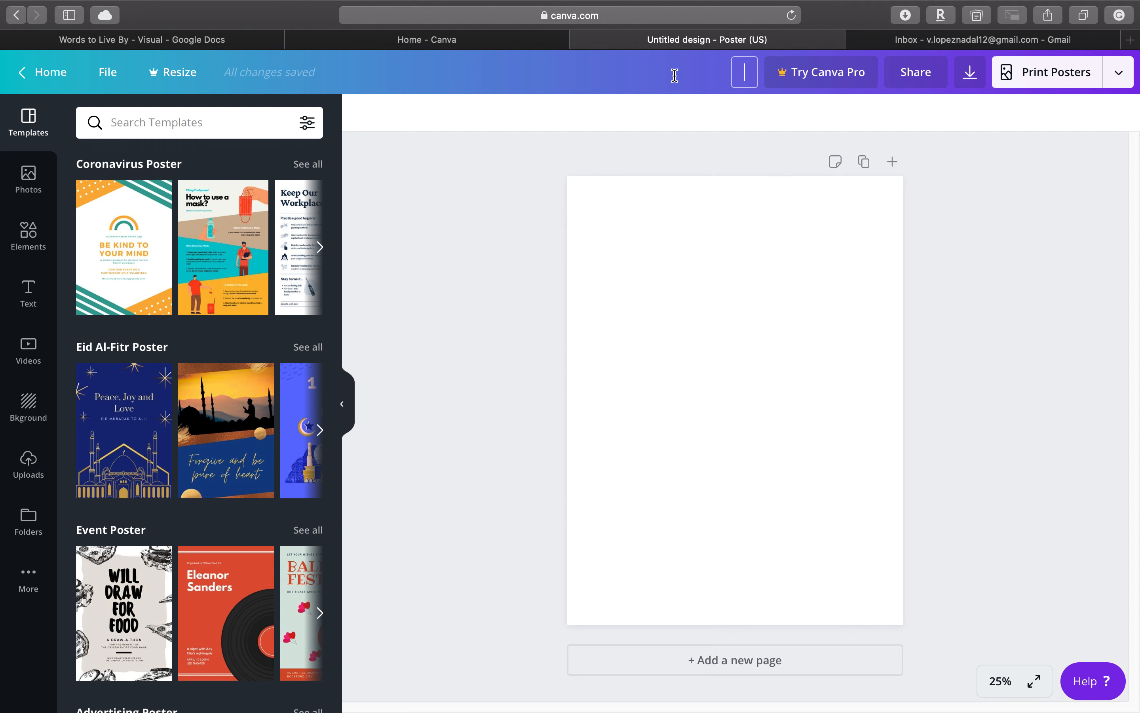
type("Words to Live By")
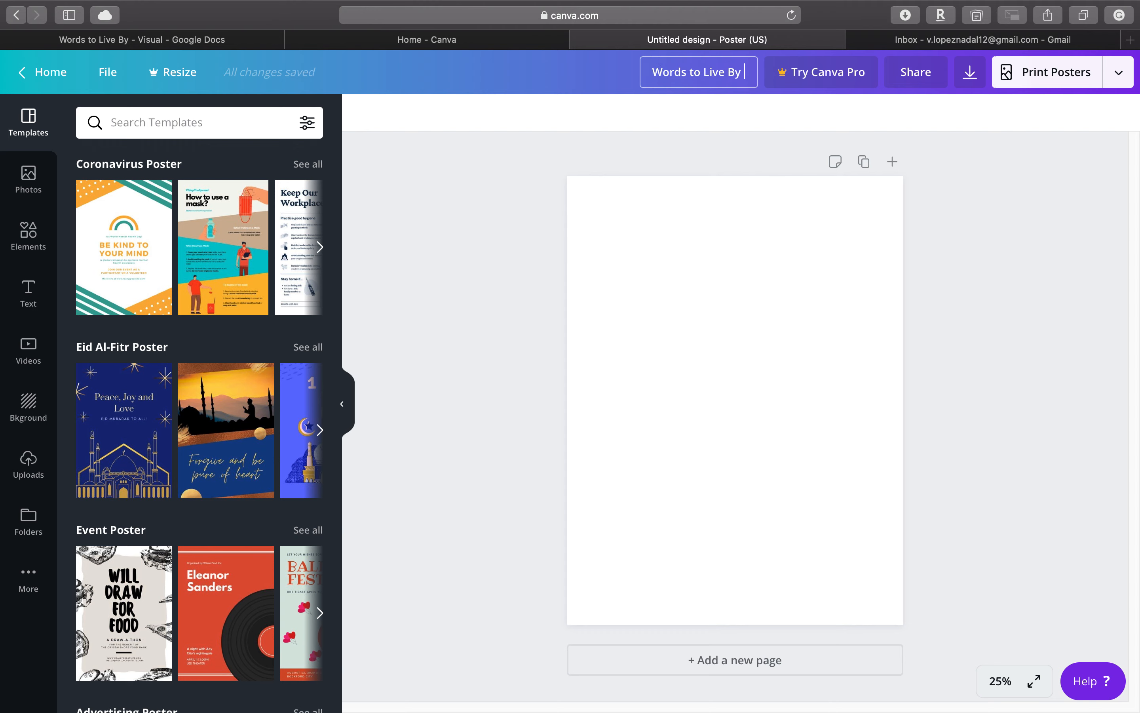
type(" - Vis")
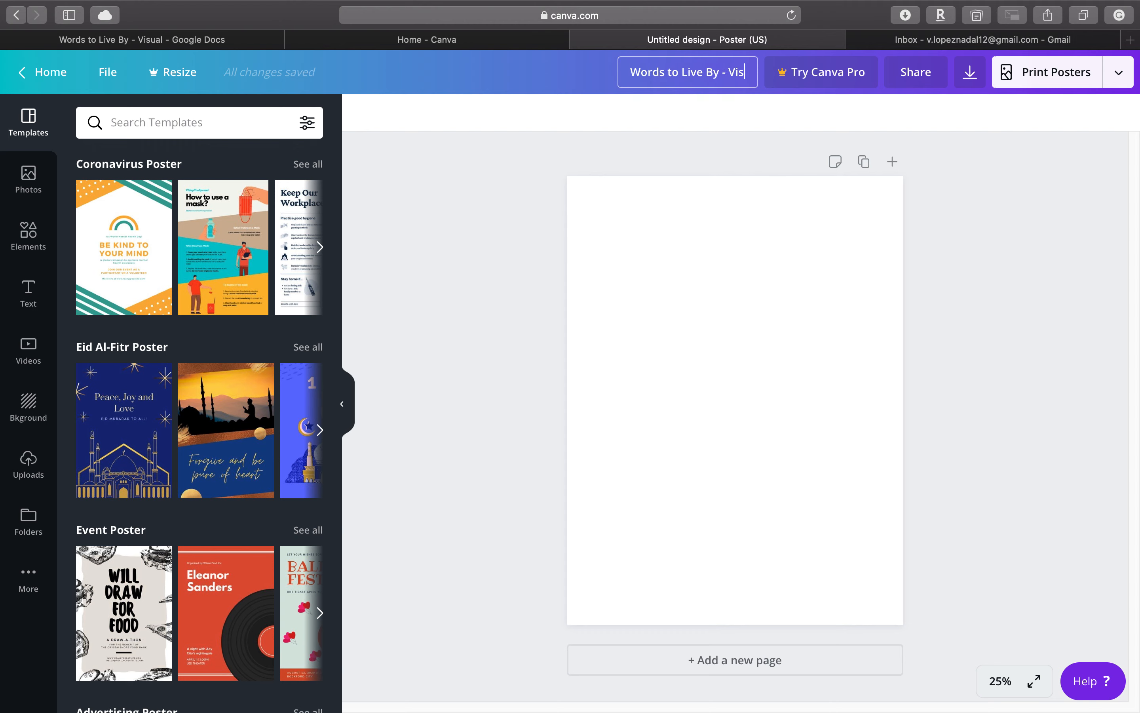
type("ual")
key("Return")
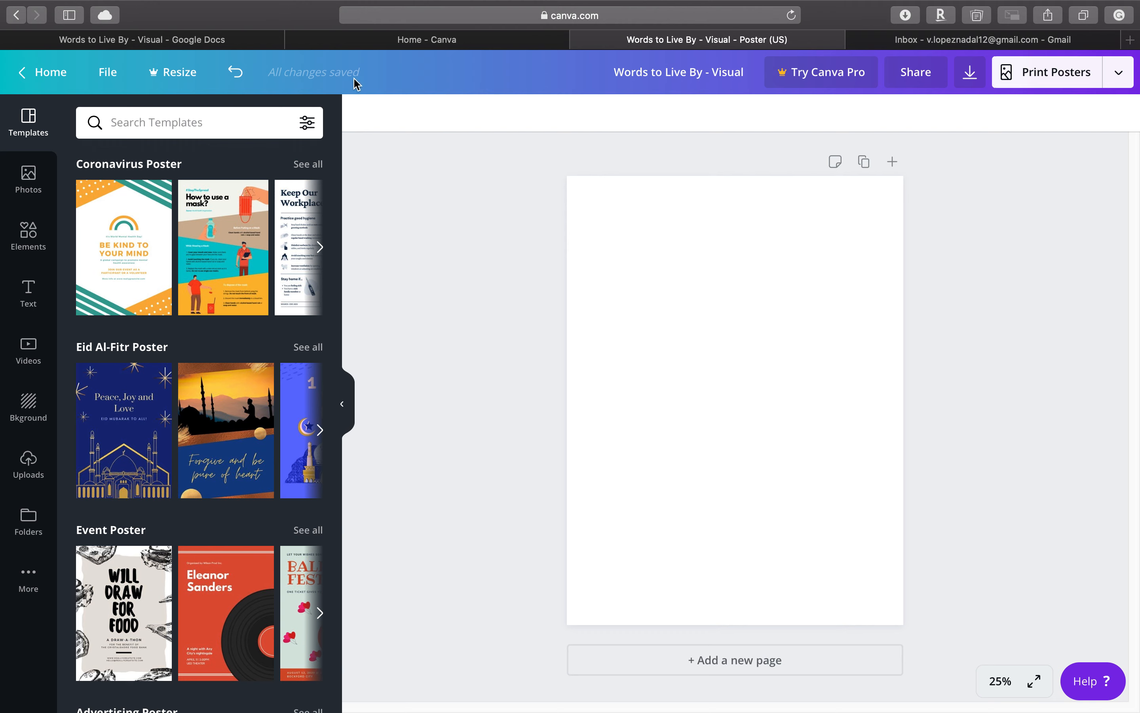
- Add the tan mound graphic from the featured elements to the poster and recolor its darker shade to purple #8c52ff
left_click(32, 245)
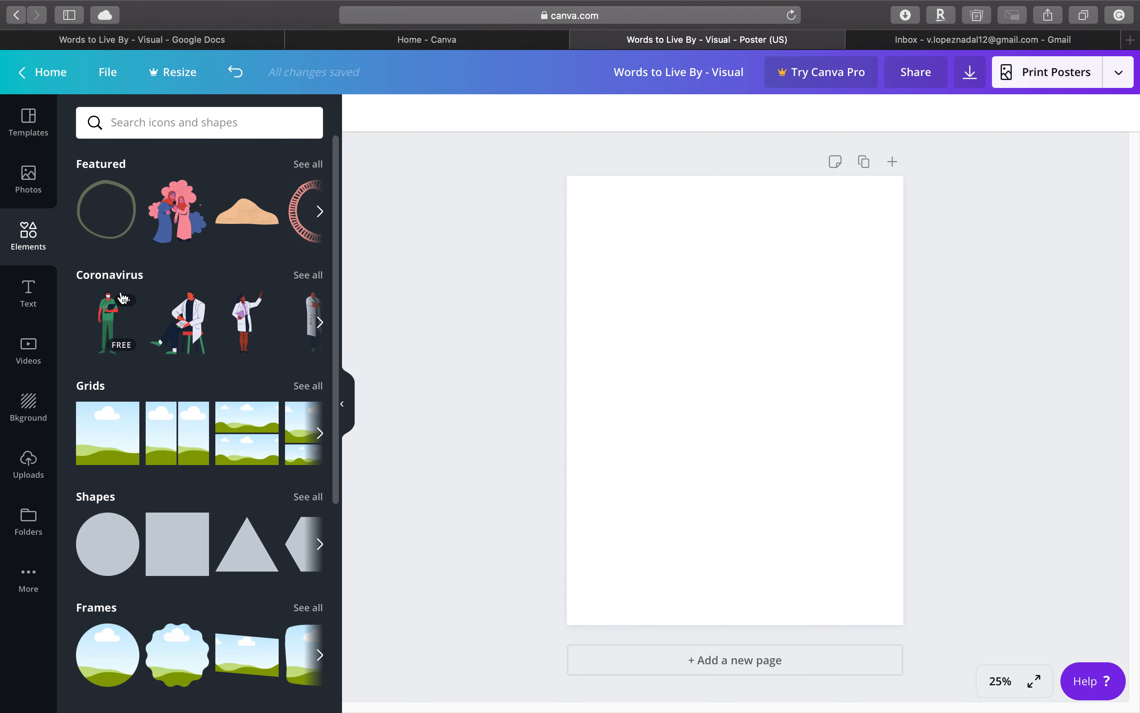
left_click(245, 223)
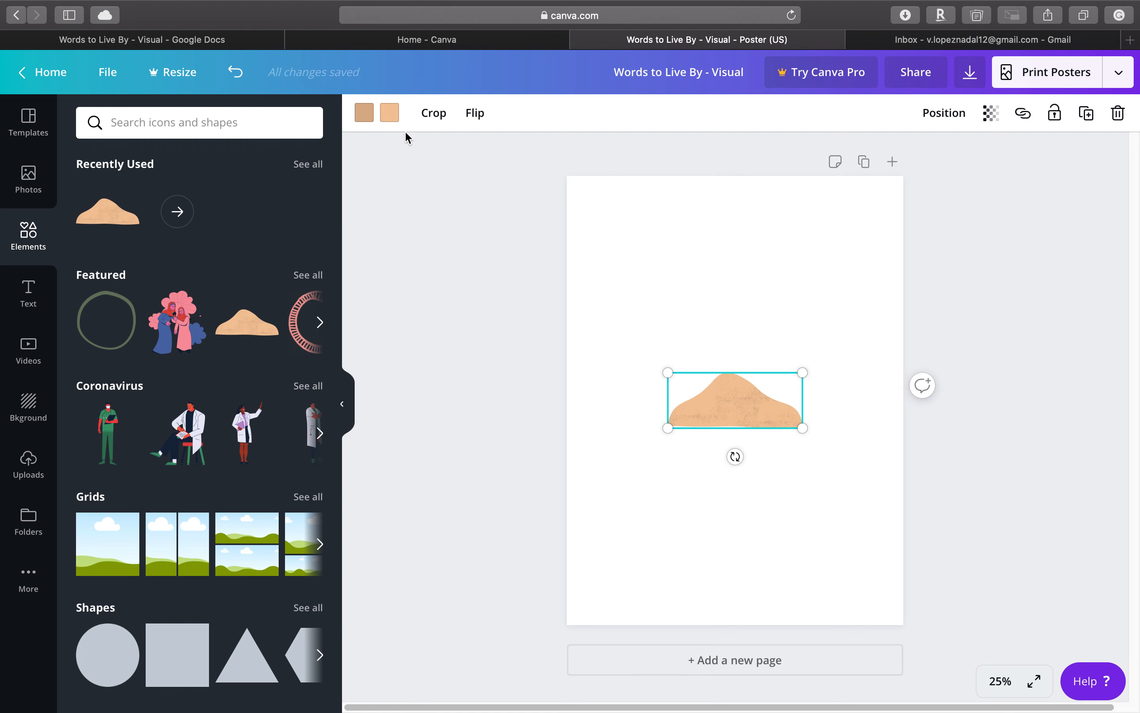
left_click(370, 122)
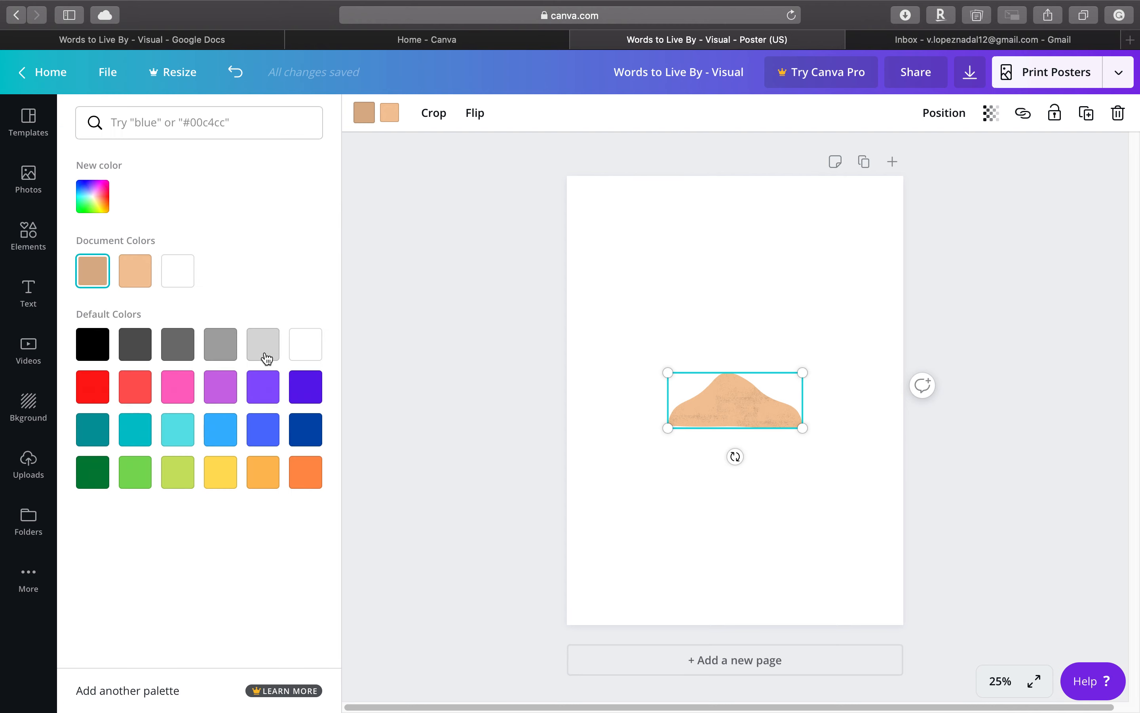
left_click(267, 381)
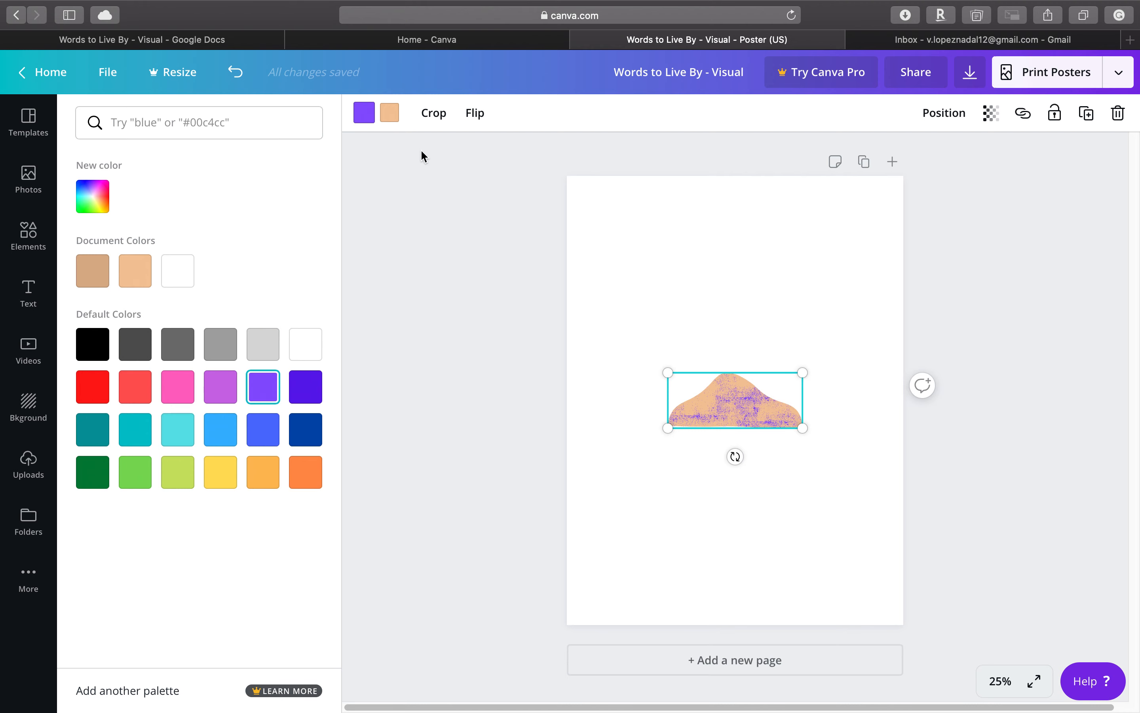
- Save the poster design with the recolored mound graphic, repeating the save once
left_click(108, 72)
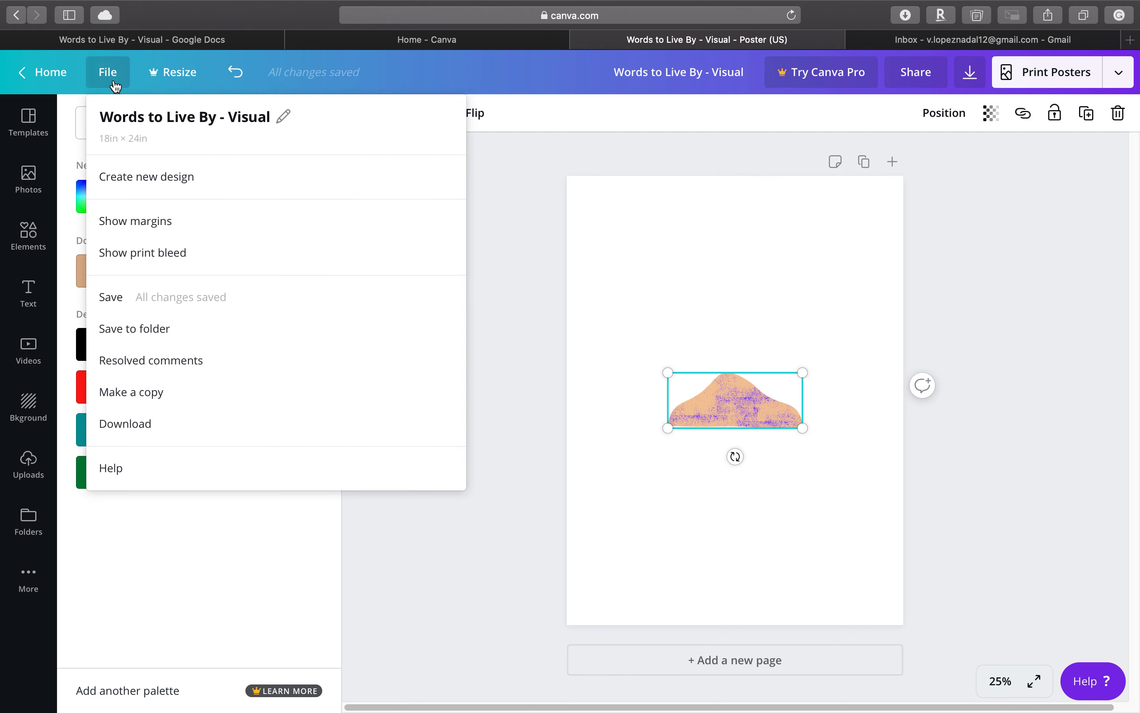
left_click(136, 307)
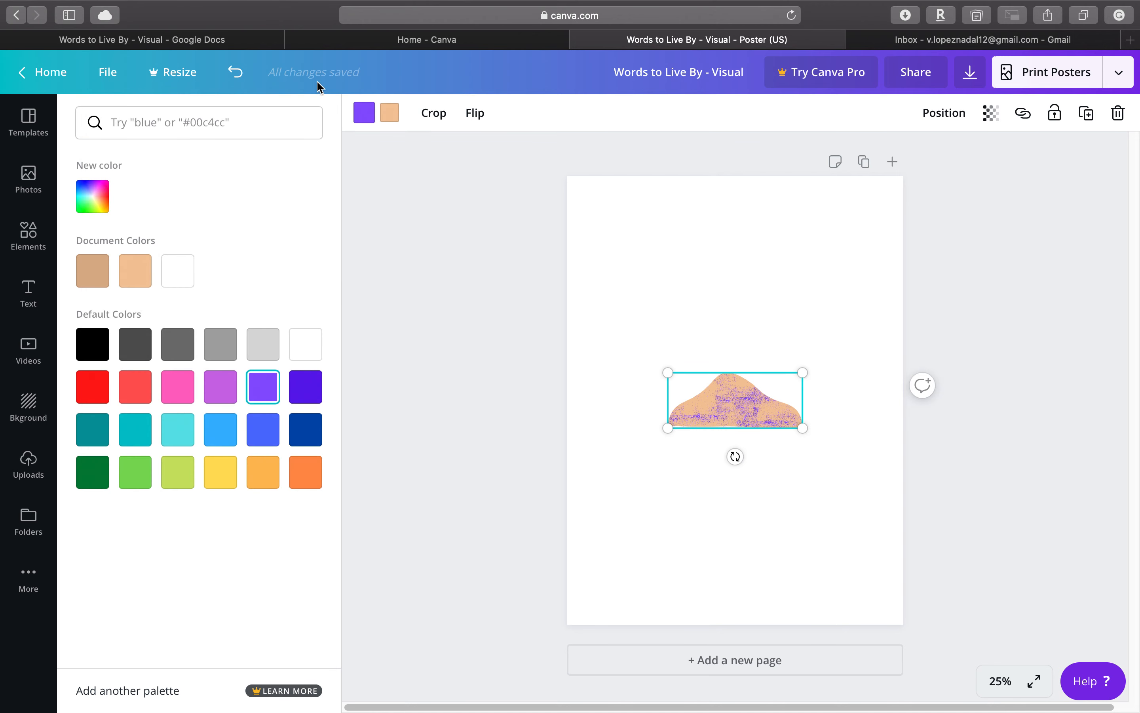
left_click(120, 82)
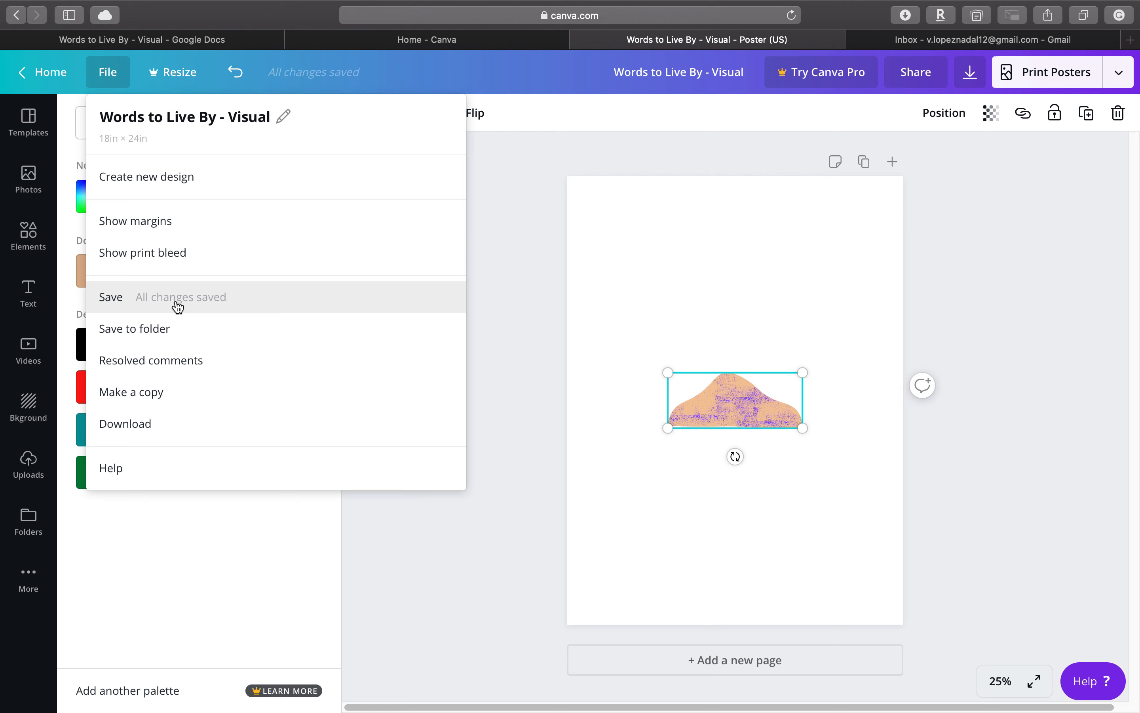
left_click(132, 304)
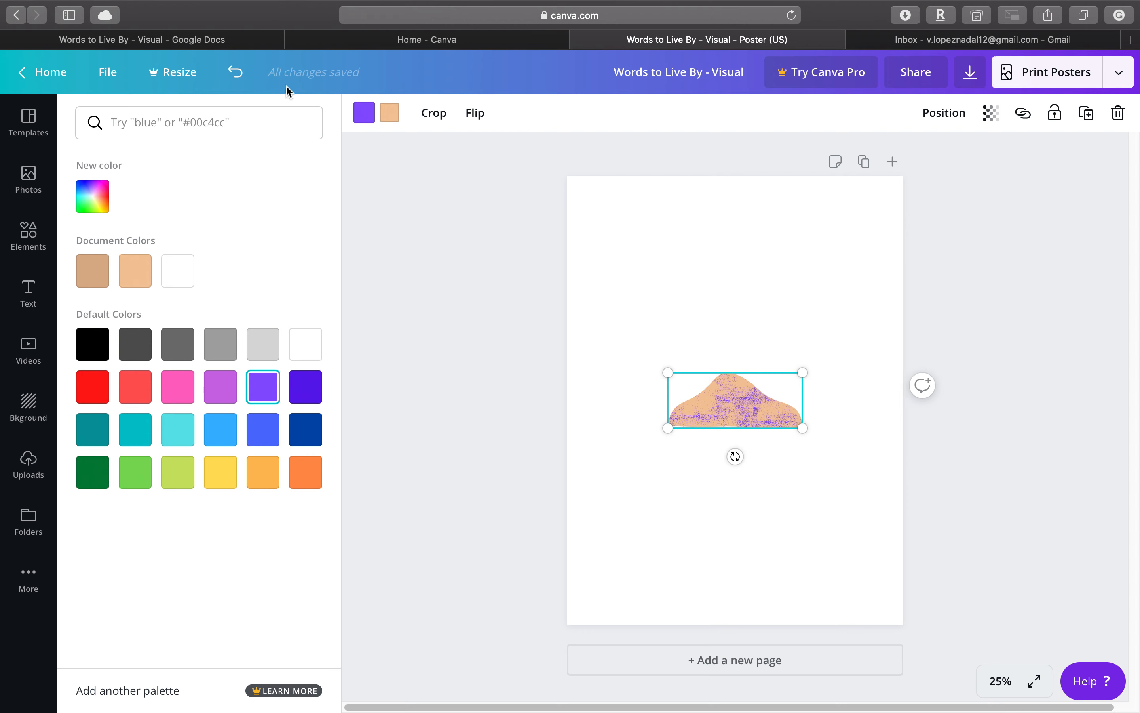
- Undo the purple recolor, the added mound graphic and the design's title change
left_click(236, 73)
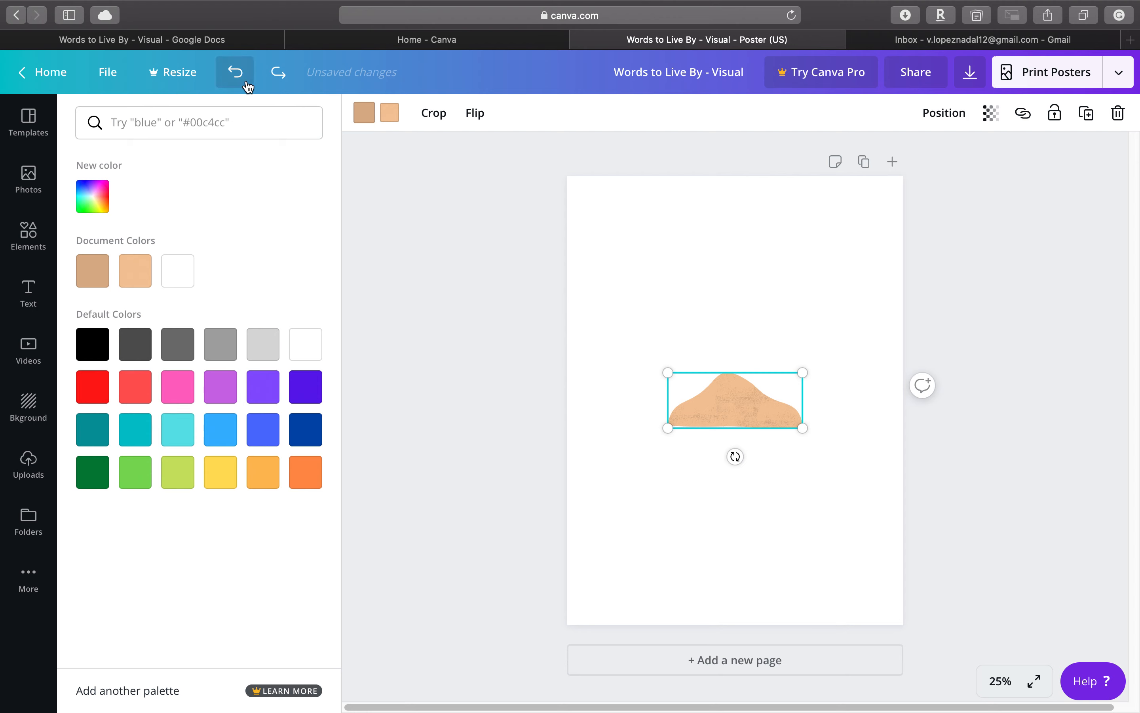
left_click(235, 72)
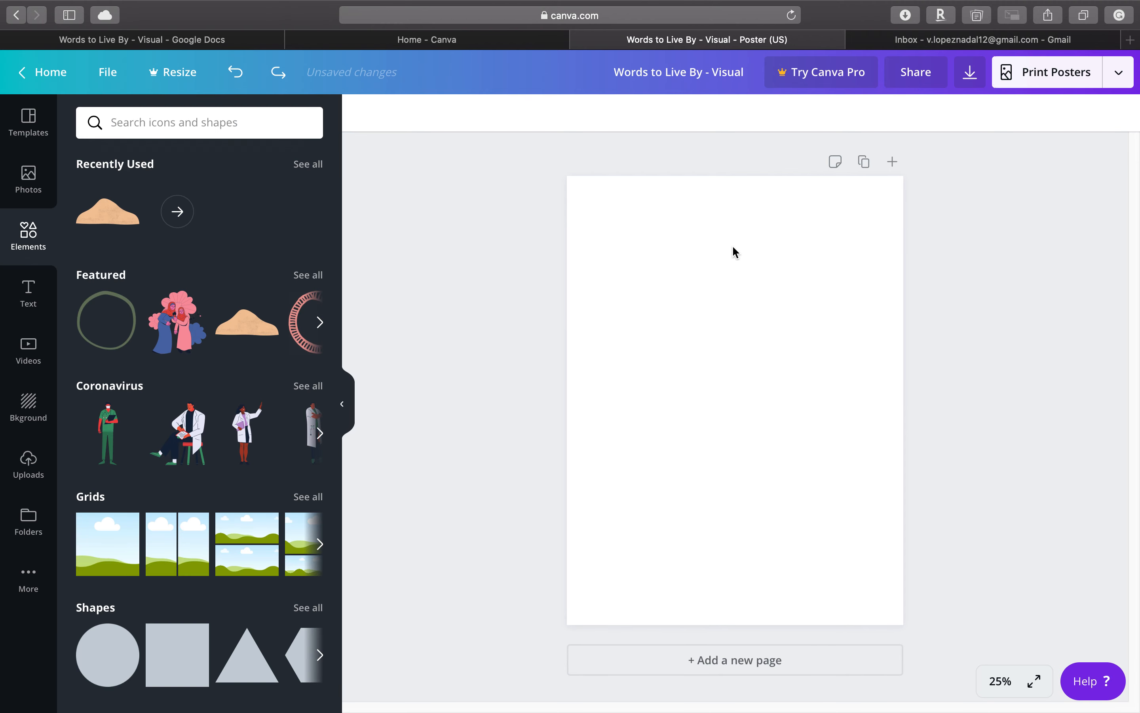
left_click(235, 73)
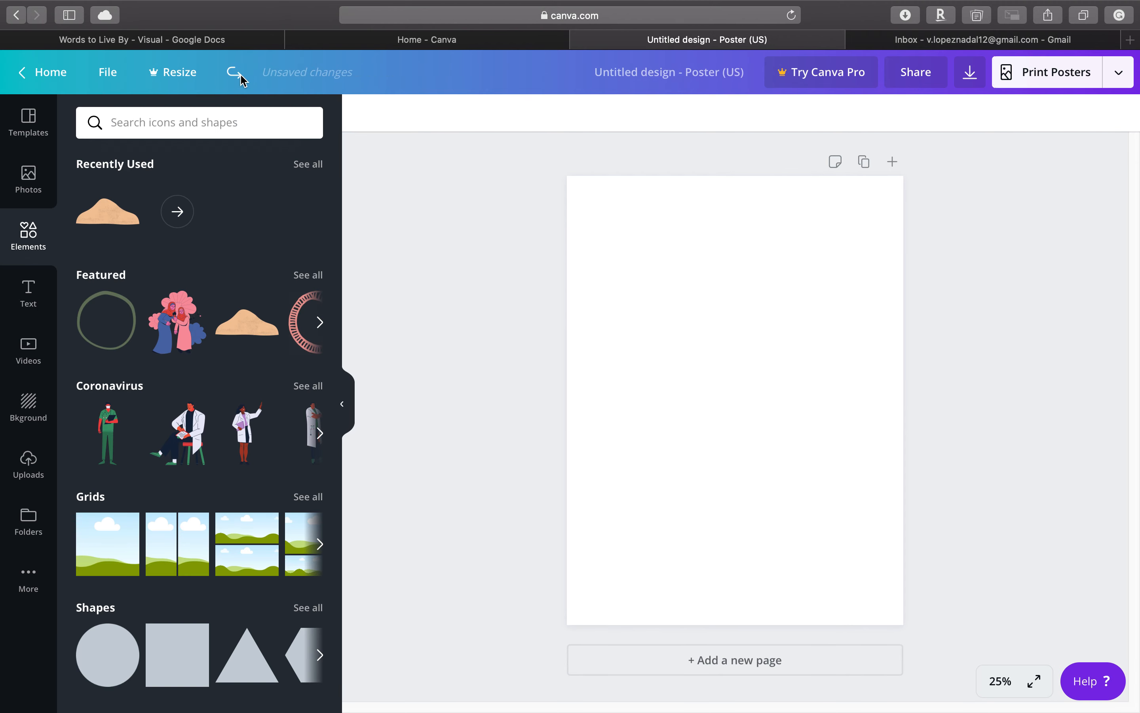
left_click(233, 75)
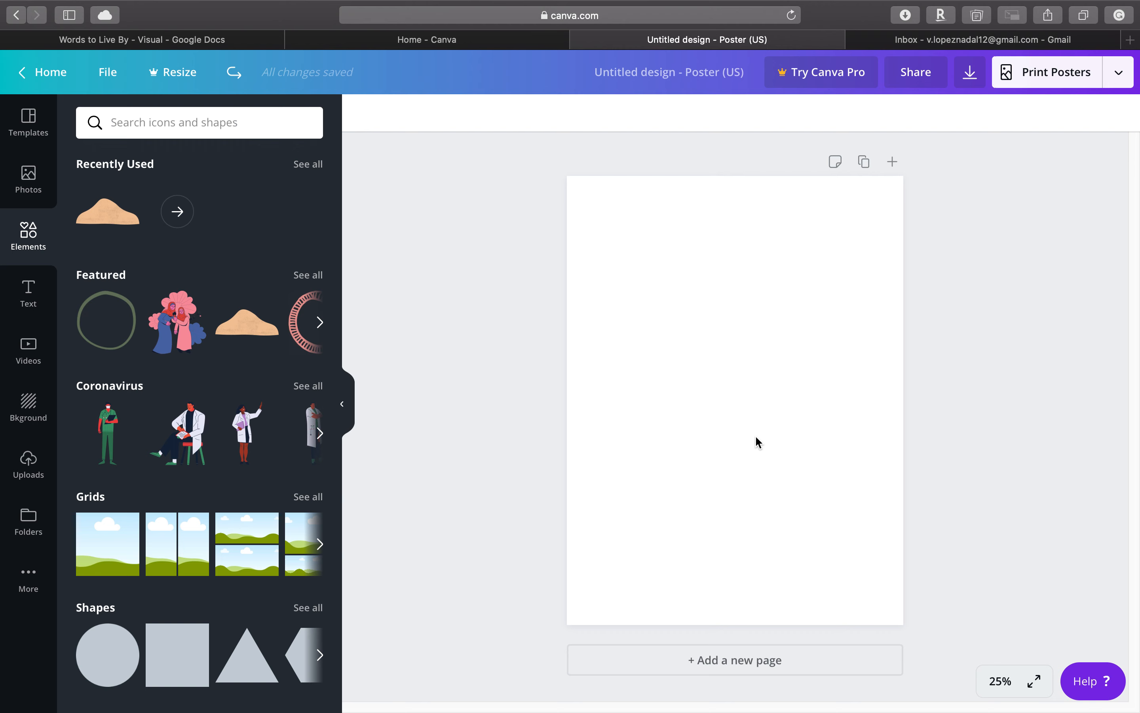
- View the blank poster page at the zoom levels Fill, 10% and 300%, and reopen the zoom choices
left_click(1001, 681)
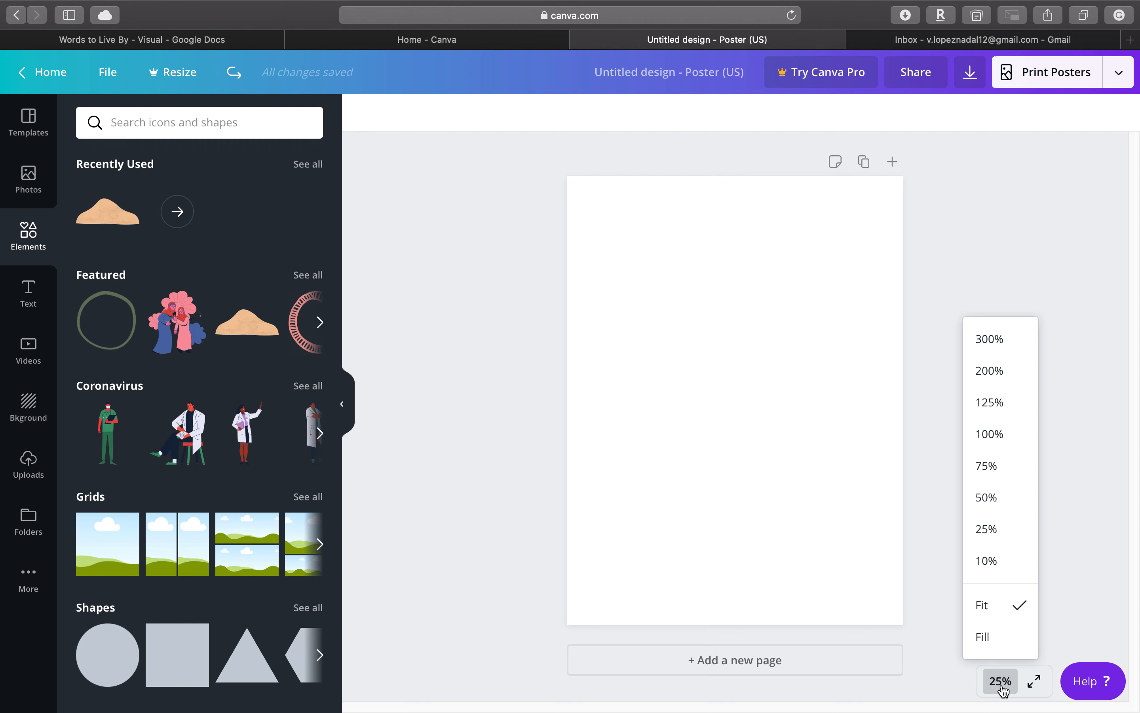
left_click(1003, 690)
left_click(1003, 690)
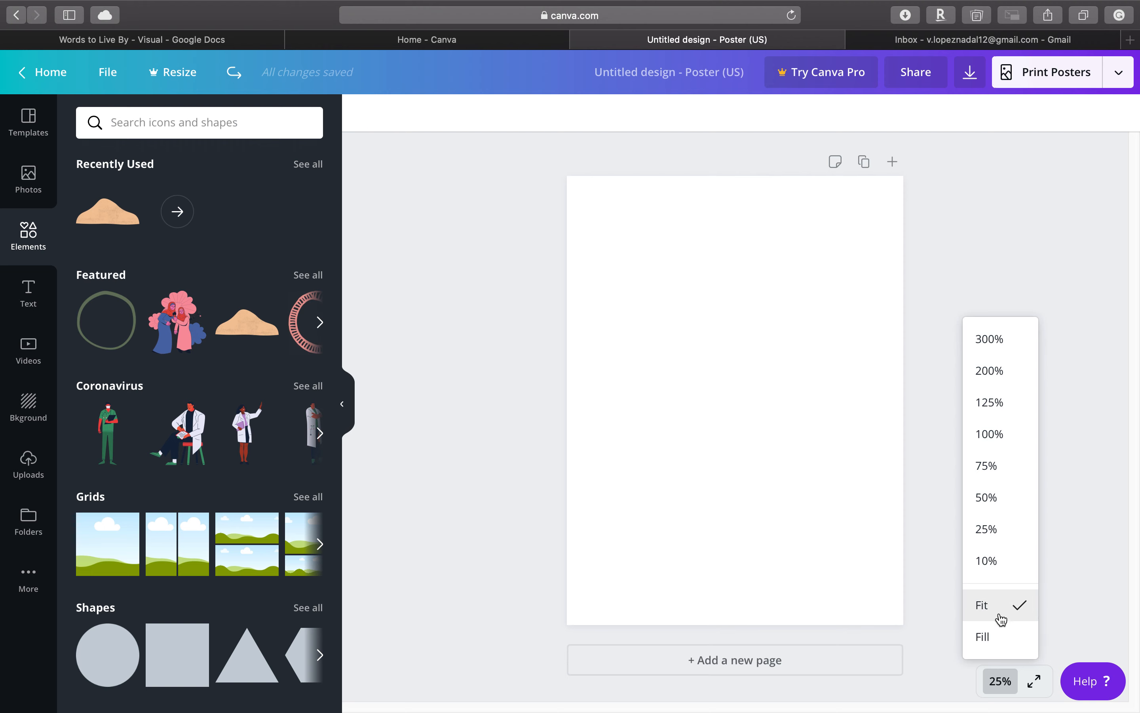
left_click(921, 365)
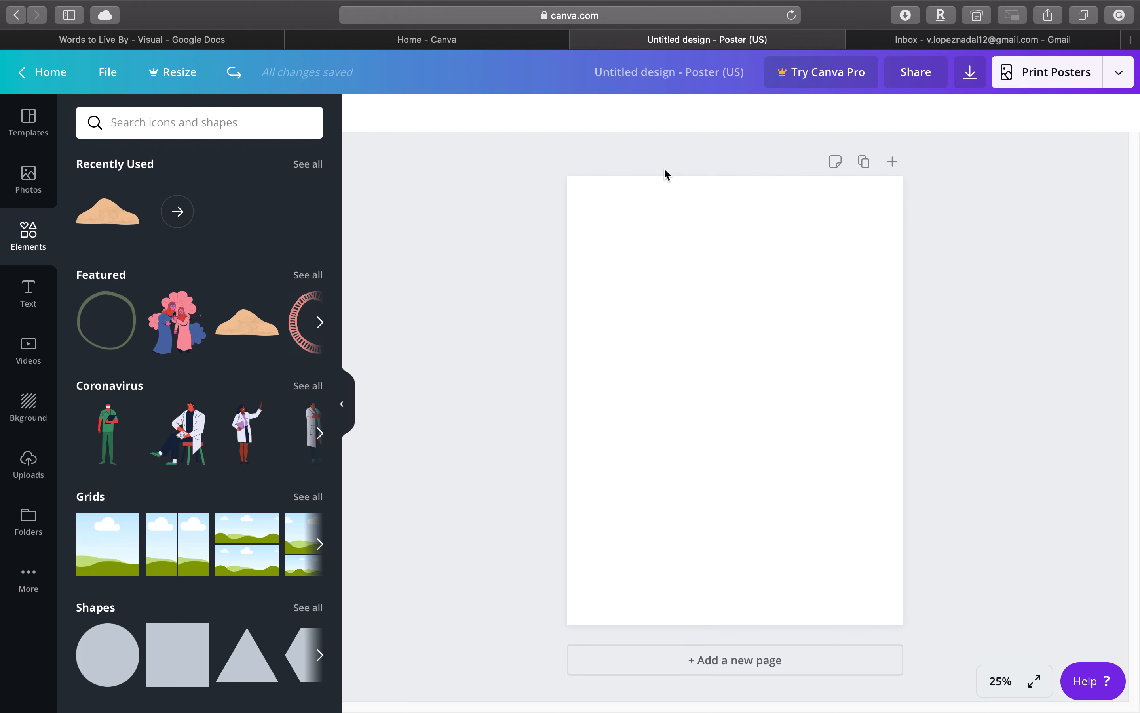
left_click(999, 683)
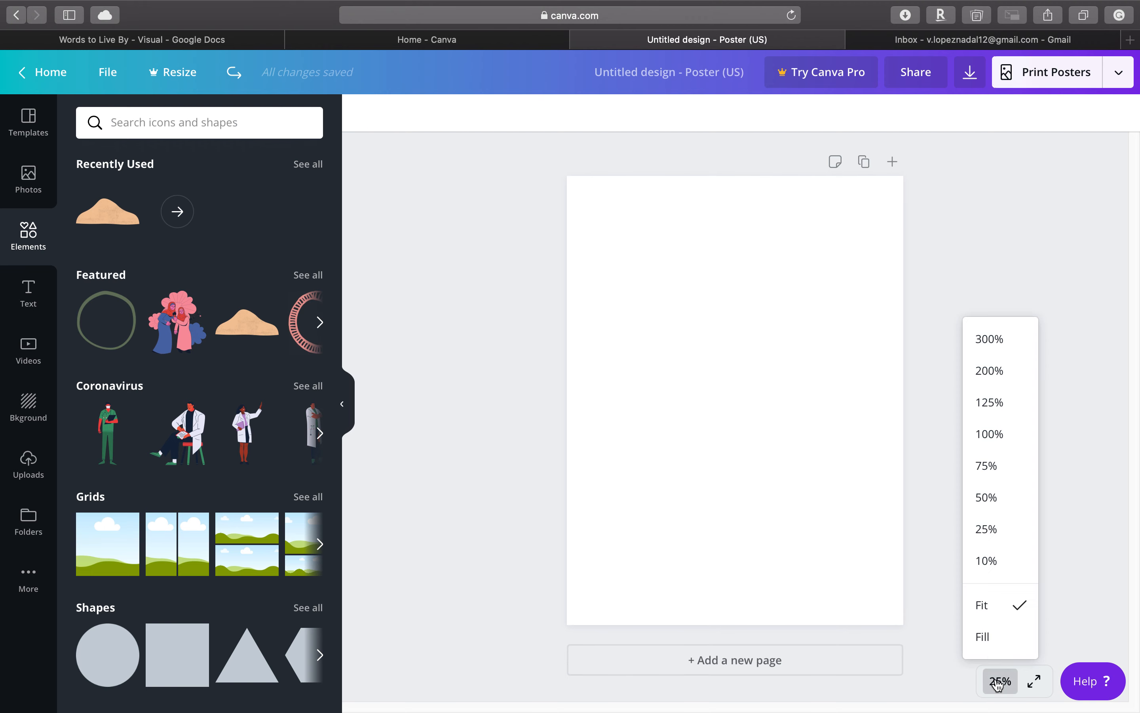
left_click(987, 644)
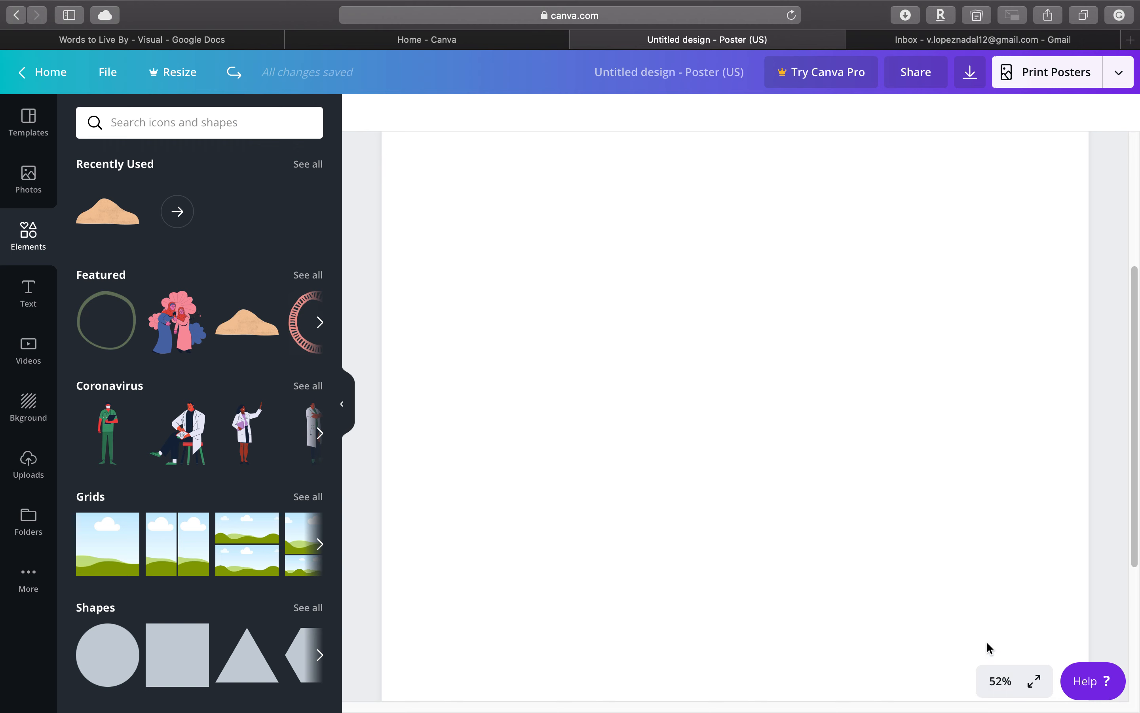
left_click(999, 681)
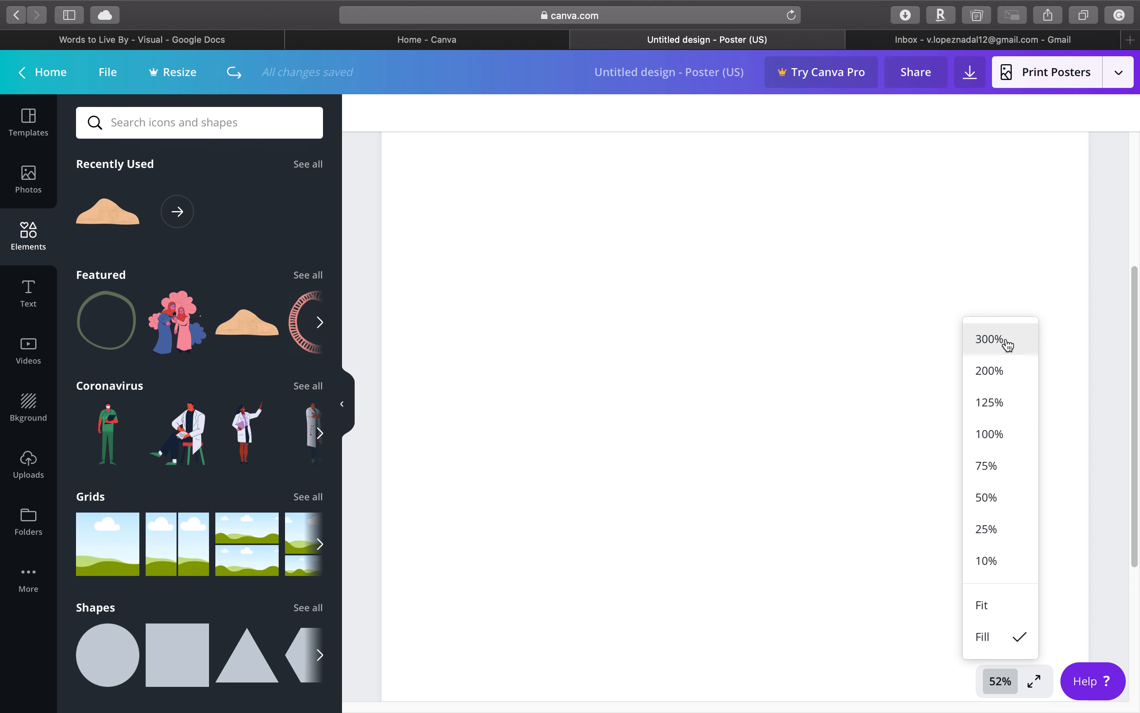
left_click(1019, 561)
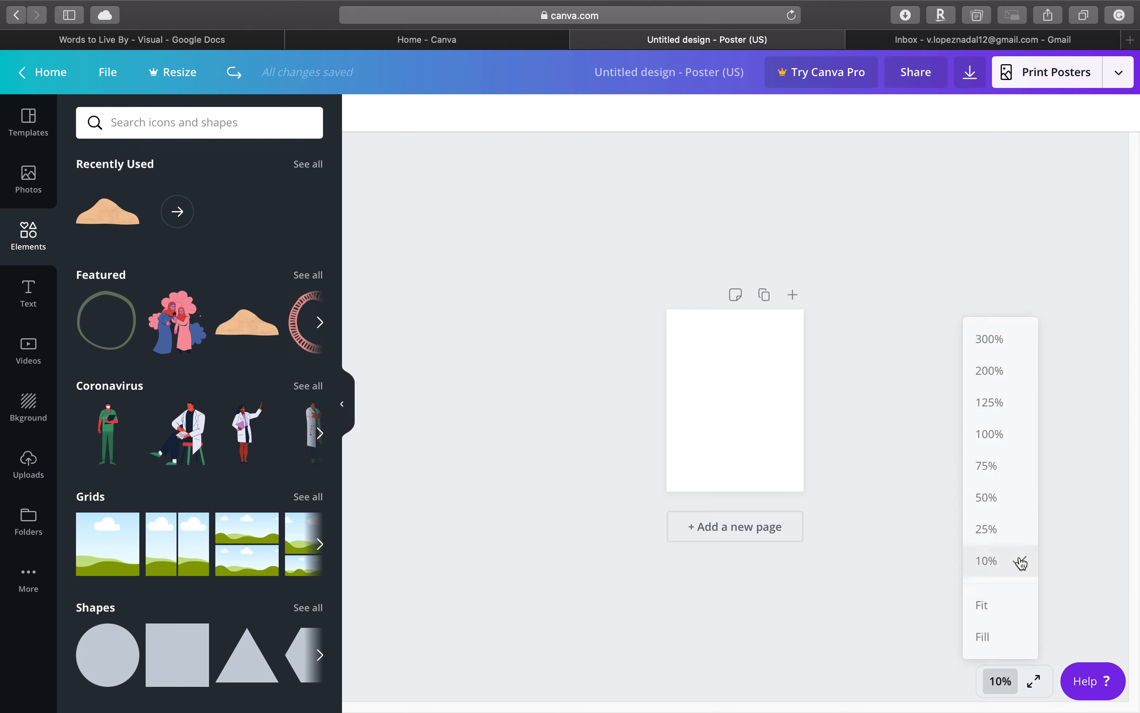
left_click(997, 696)
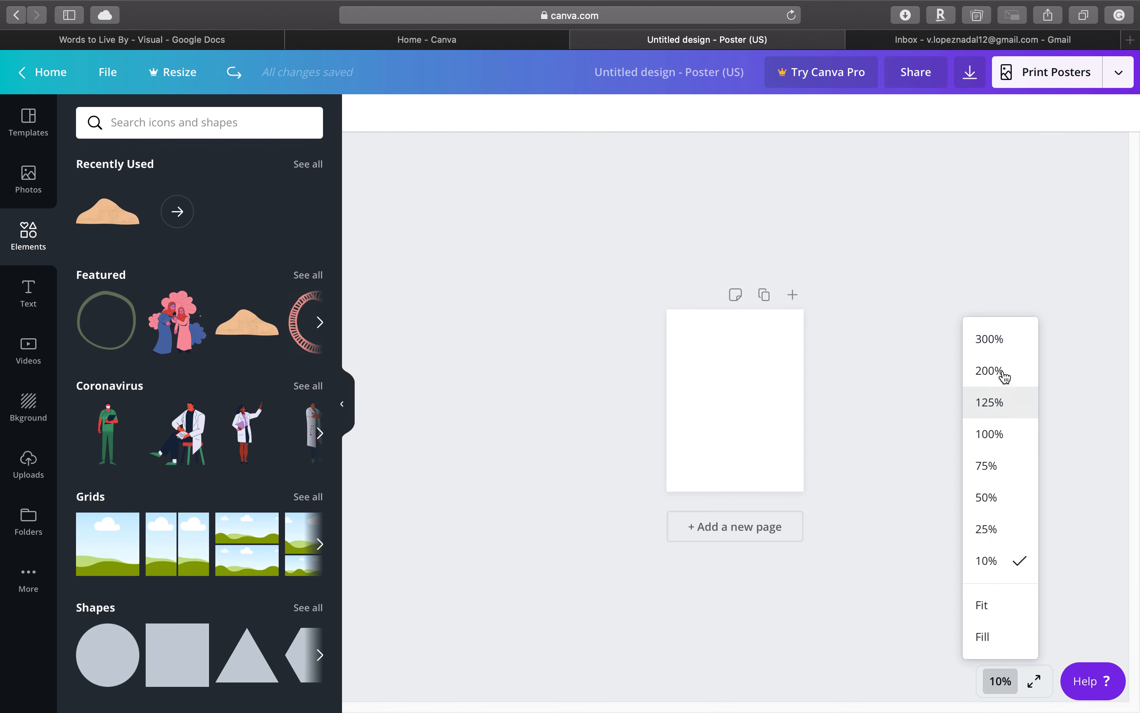
left_click(1000, 346)
left_click(996, 680)
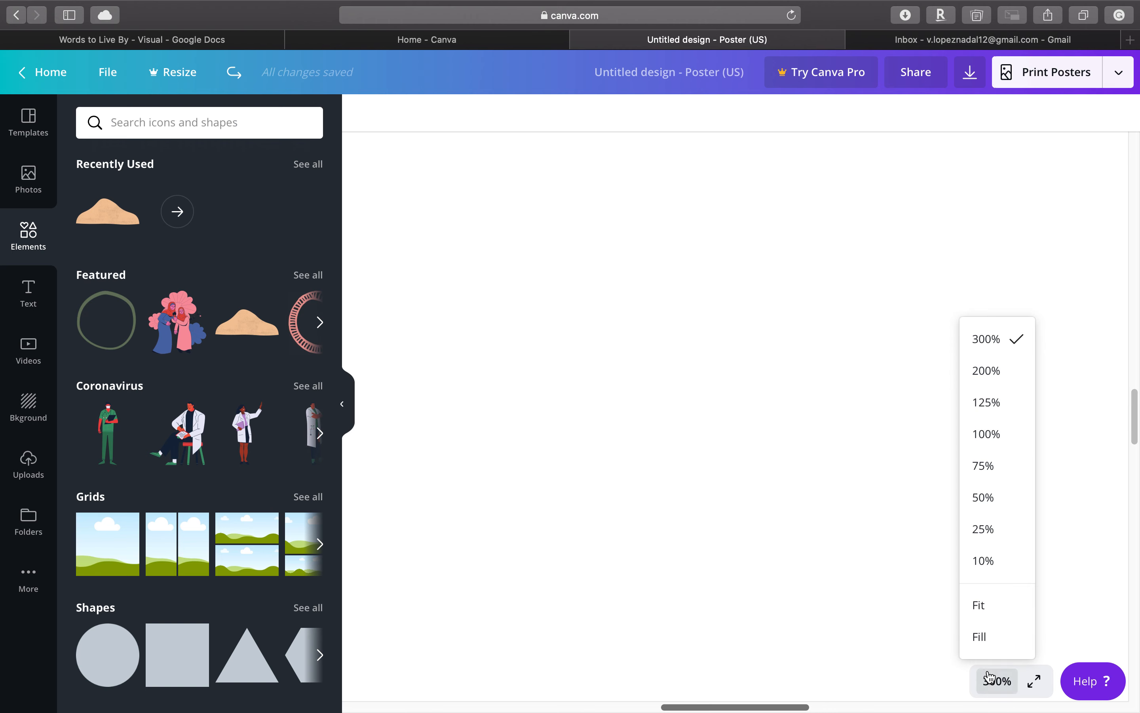